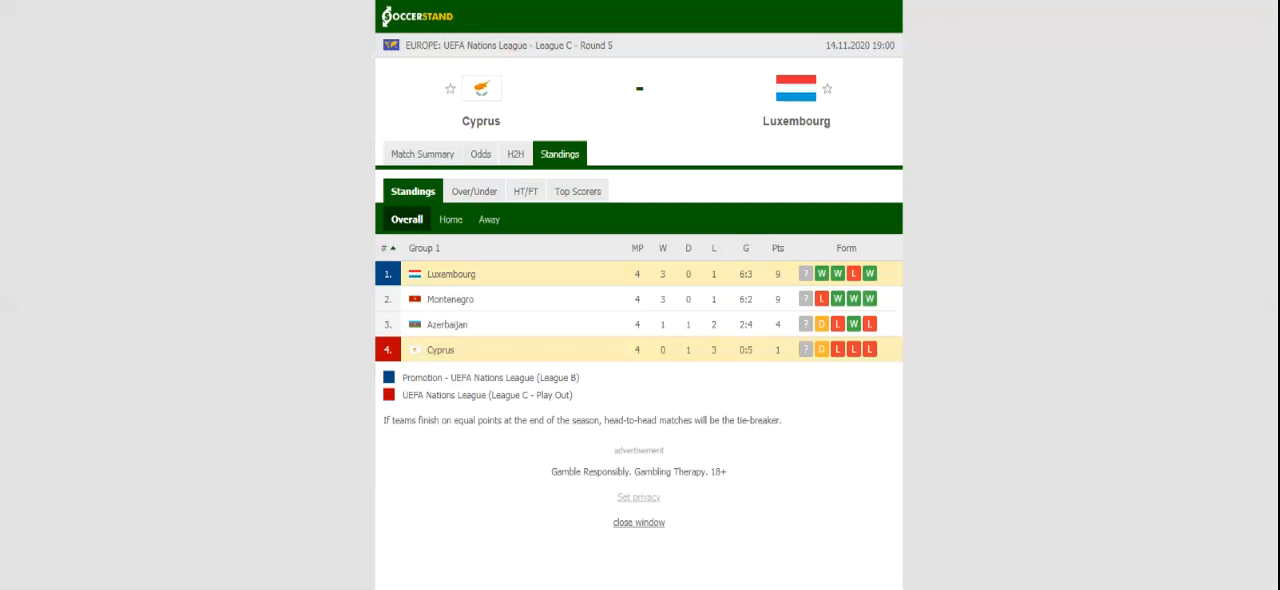
Switch the Cyprus vs Luxembourg match page to the H2H view of recent results.
{"action": "left_click", "coordinate": [515, 154]}
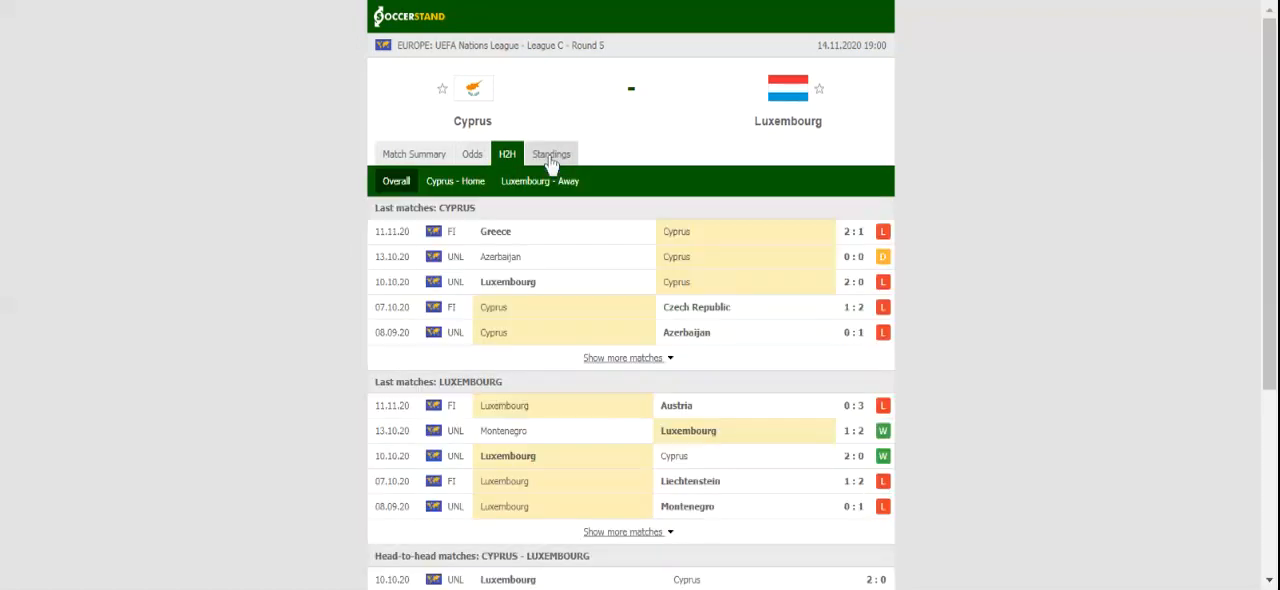